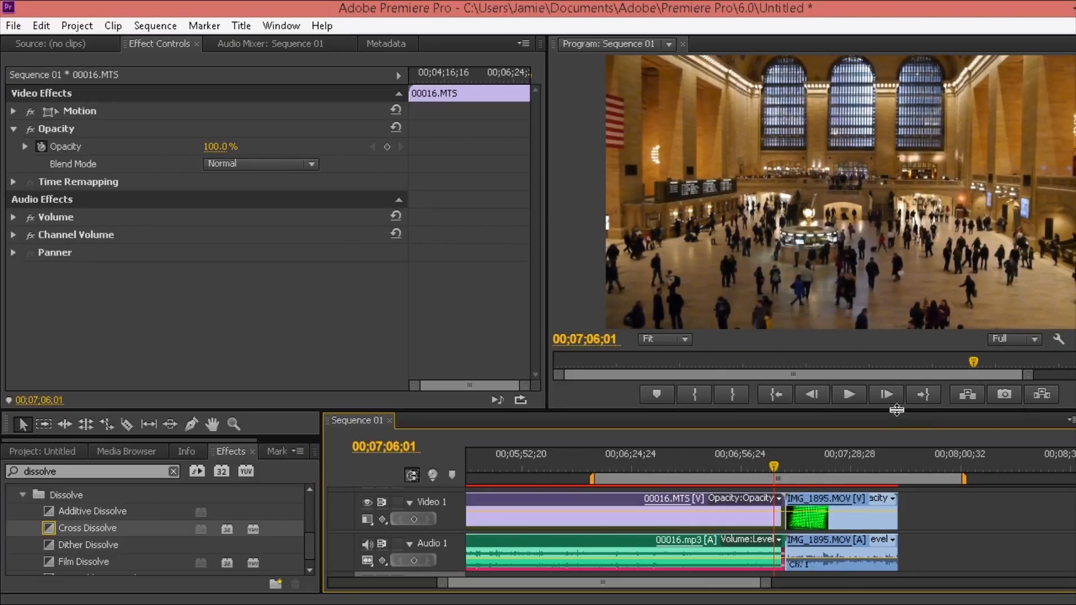
Enlarge the Timeline panel upward so the Video 2, Video 3 and Audio 2 tracks are visible
left_click_drag(897, 410, 892, 337)
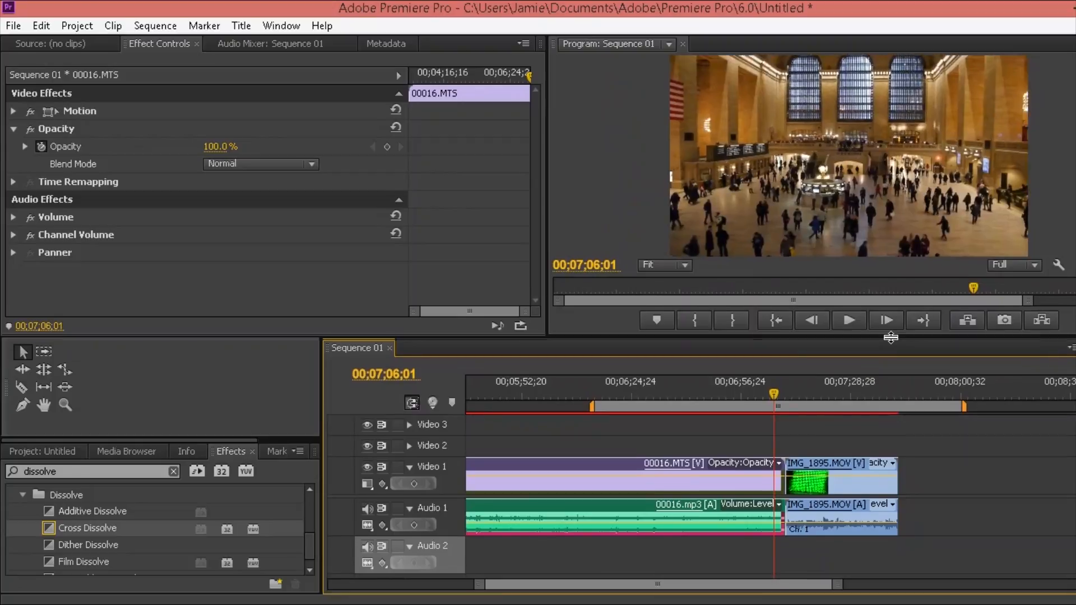
Unlink IMG_1895.MOV's video from its audio on the timeline
left_click(835, 485)
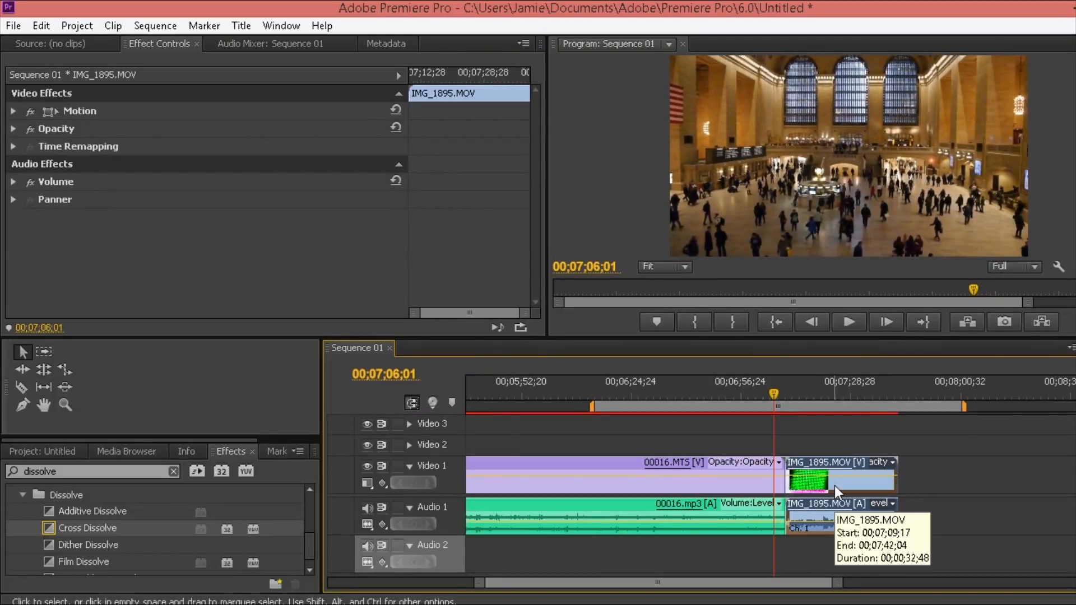
right_click(835, 486)
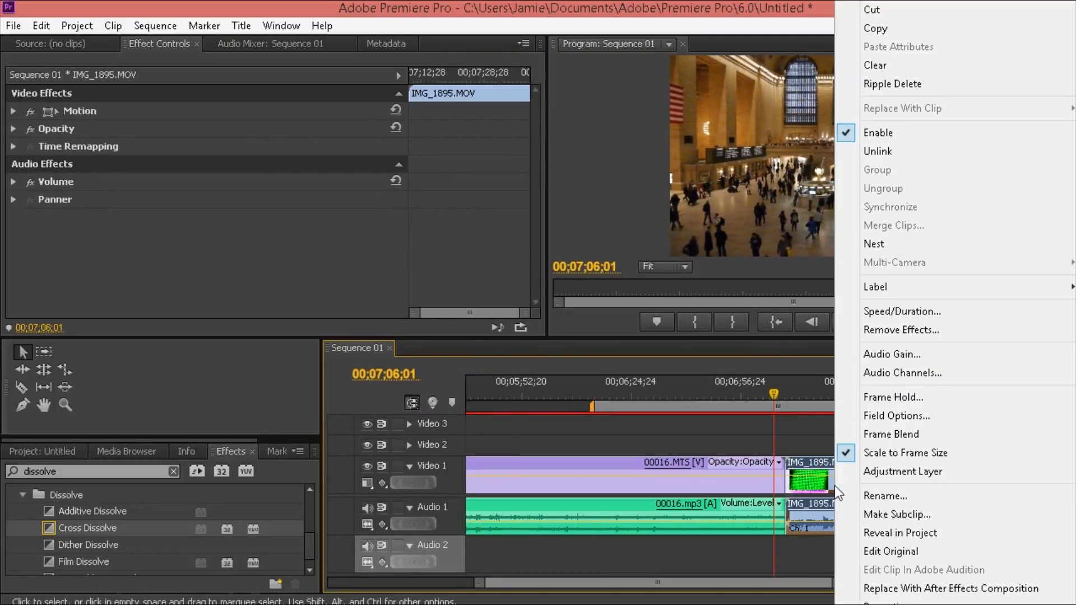
left_click(900, 151)
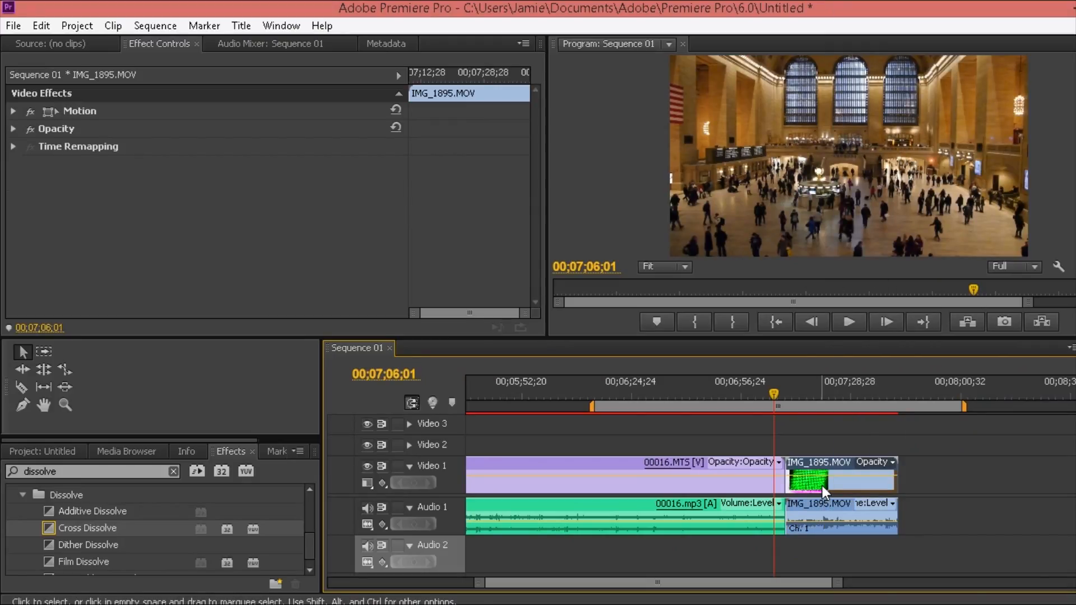
Move IMG_1895.MOV's video to Video 2 and audio to Audio 2, with the playhead at its start
left_click_drag(829, 489, 817, 446)
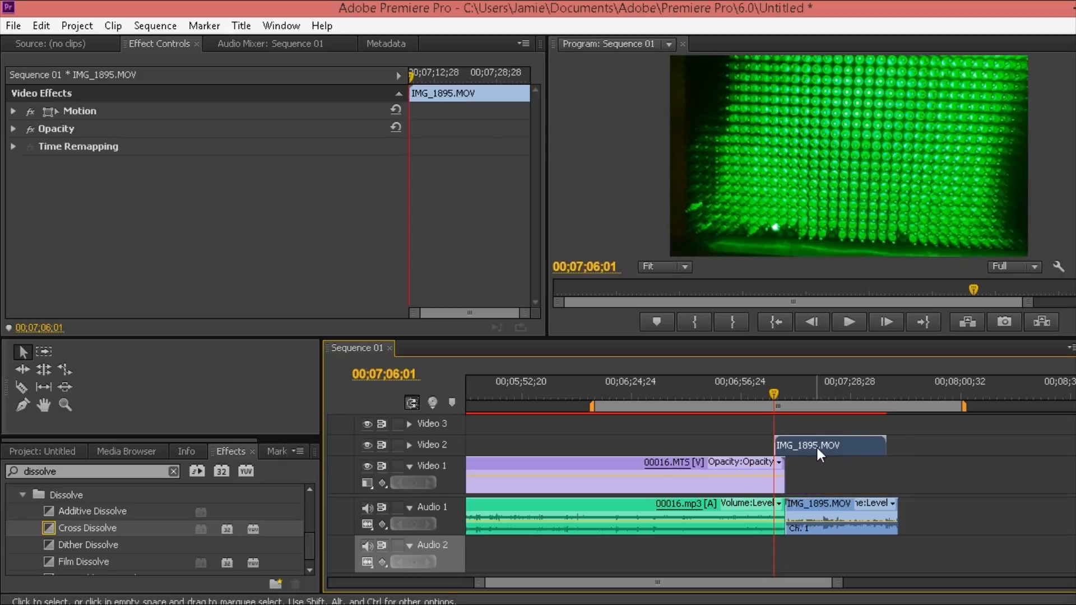
left_click_drag(822, 506, 802, 549)
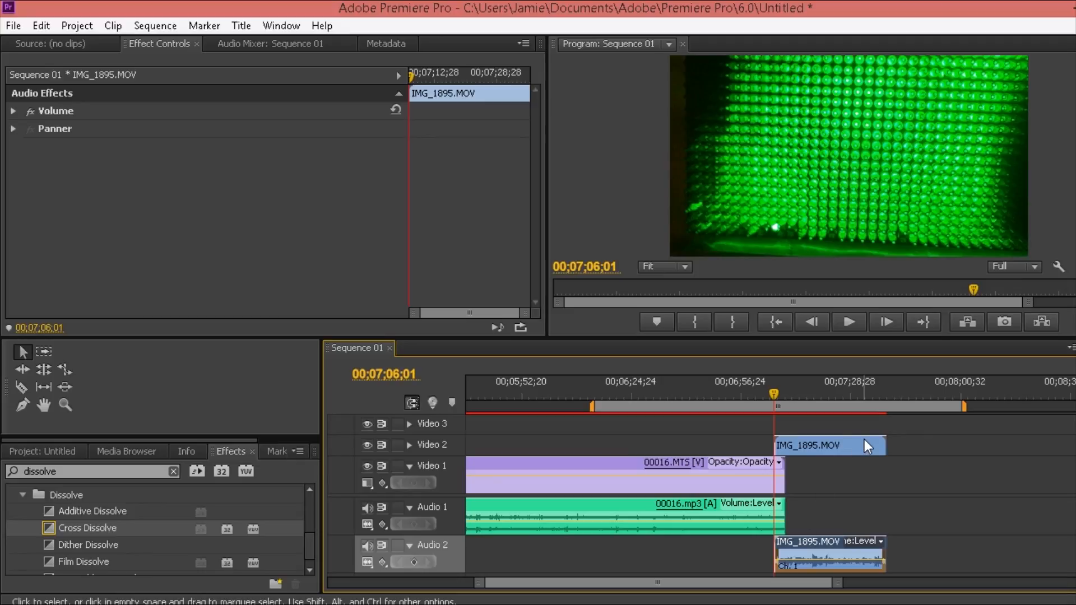
left_click(768, 393)
left_click_drag(768, 395, 774, 396)
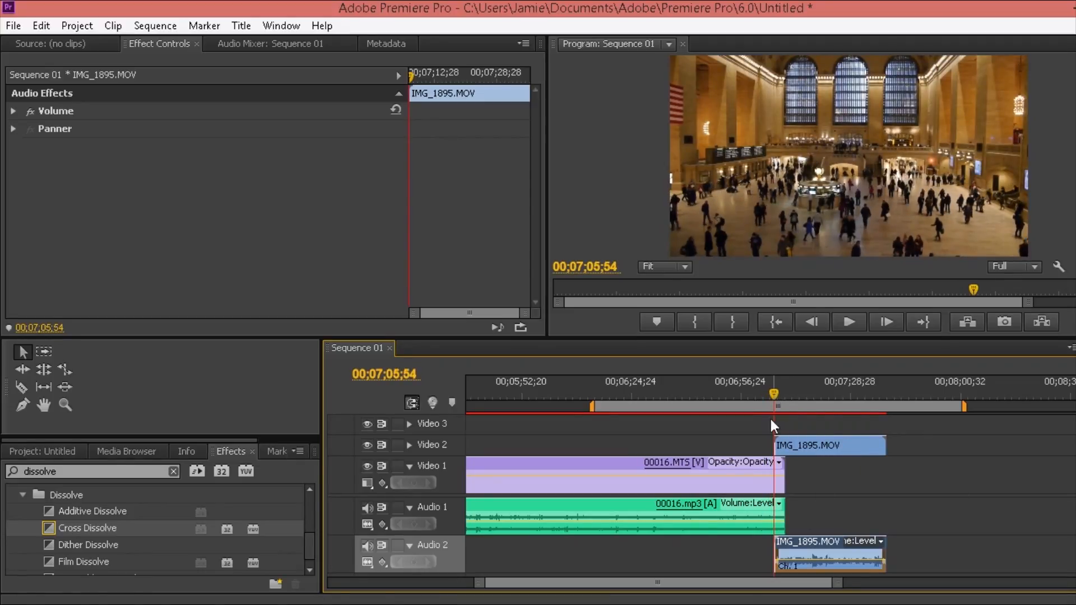
left_click_drag(838, 583, 726, 541)
left_click_drag(774, 392, 779, 390)
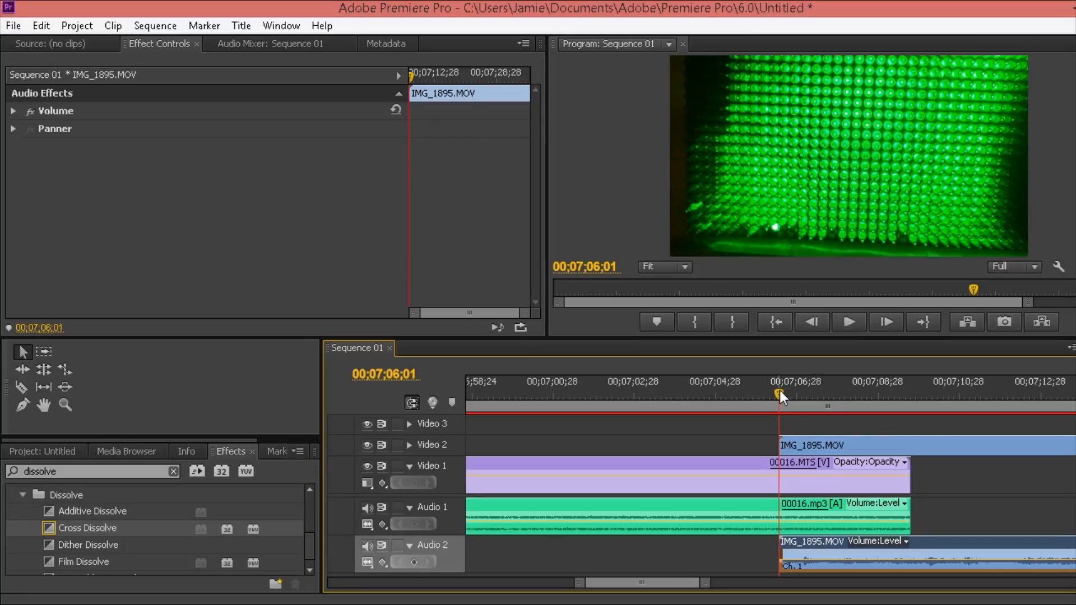
Show IMG_1895.MOV's Opacity in Effect Controls and scrub the value down and back up
left_click(815, 458)
left_click(812, 446)
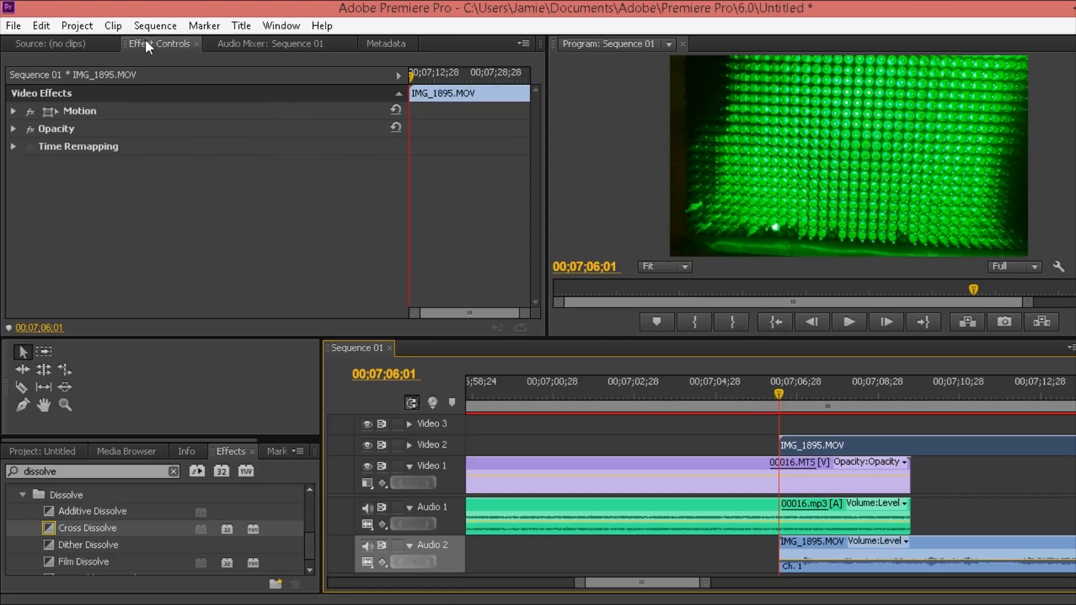
left_click(12, 130)
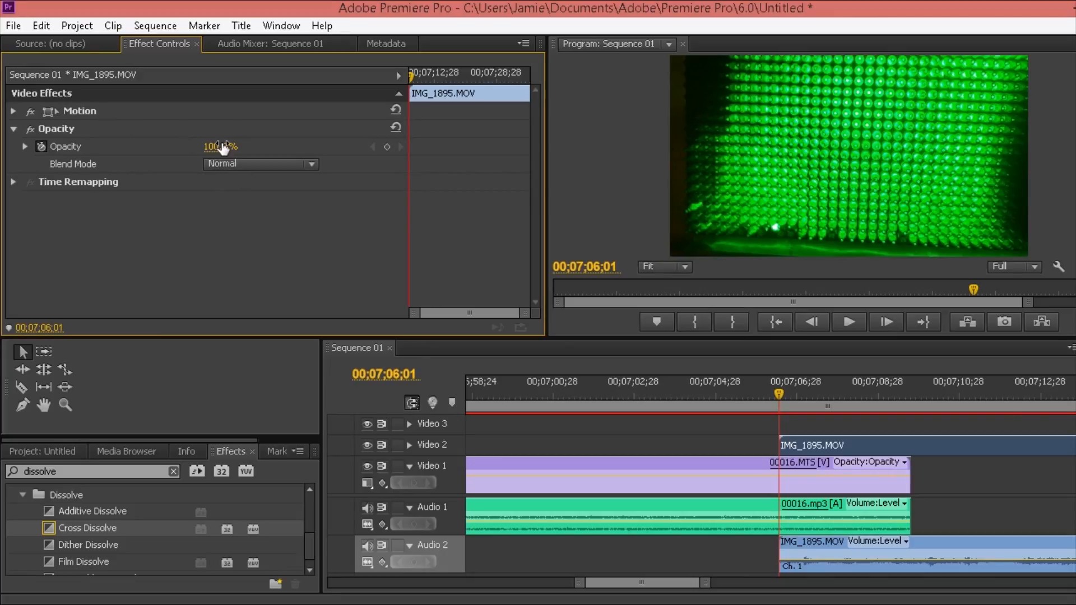
left_click_drag(220, 147, 140, 147)
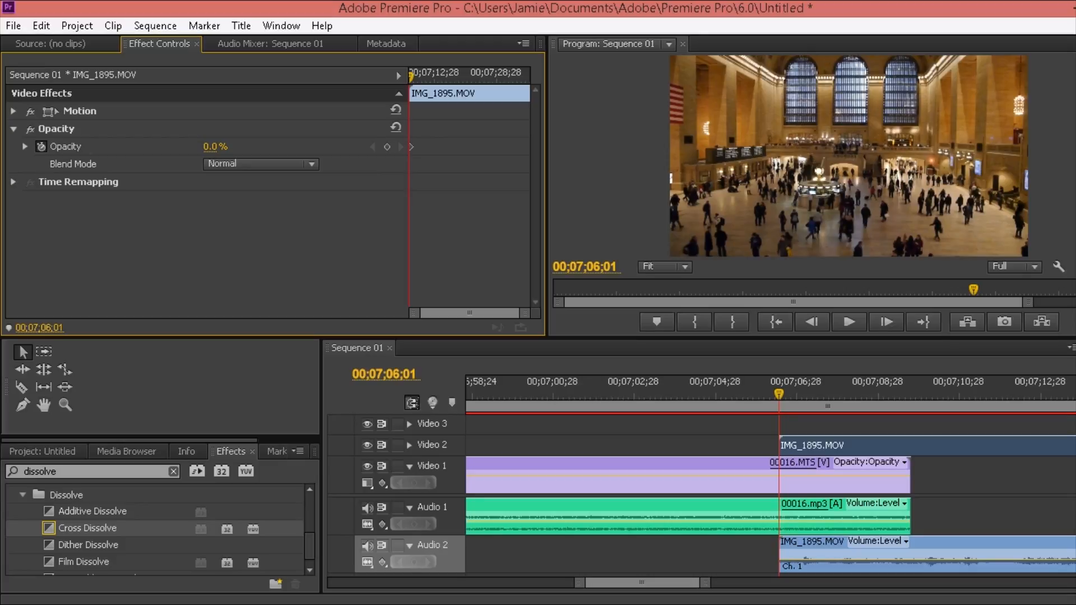
left_click_drag(215, 147, 282, 147)
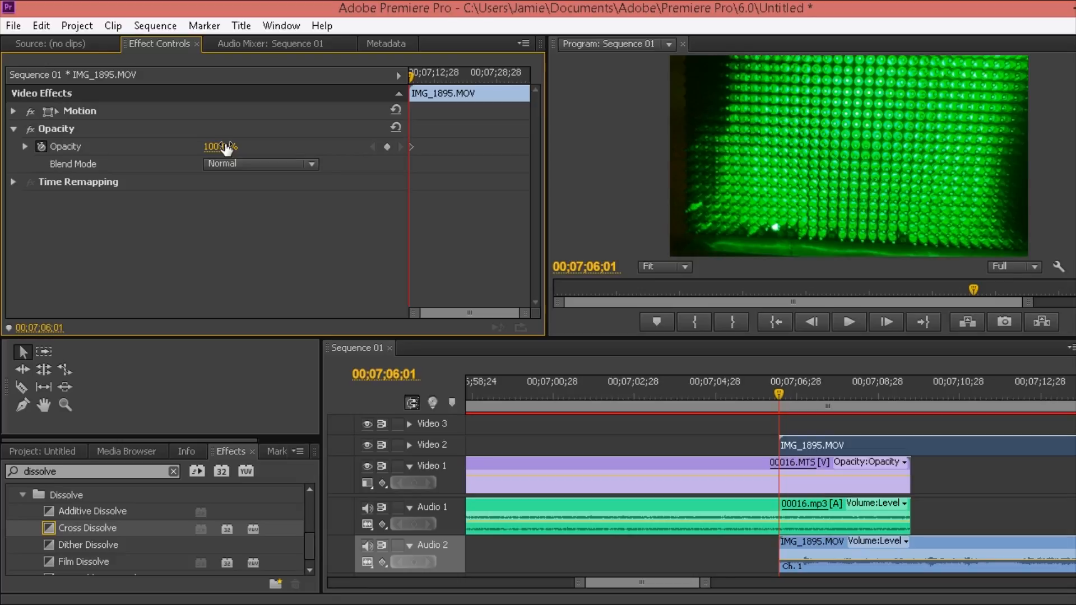
Delete the existing Opacity keyframes, then re-enable Opacity keyframing at the clip start
left_click(40, 146)
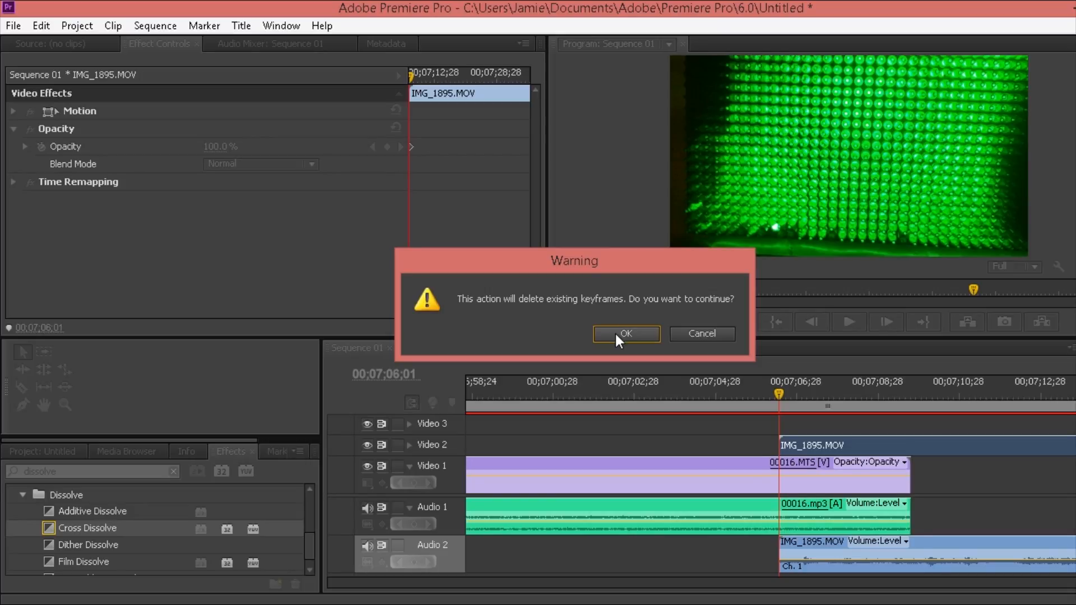
left_click(616, 336)
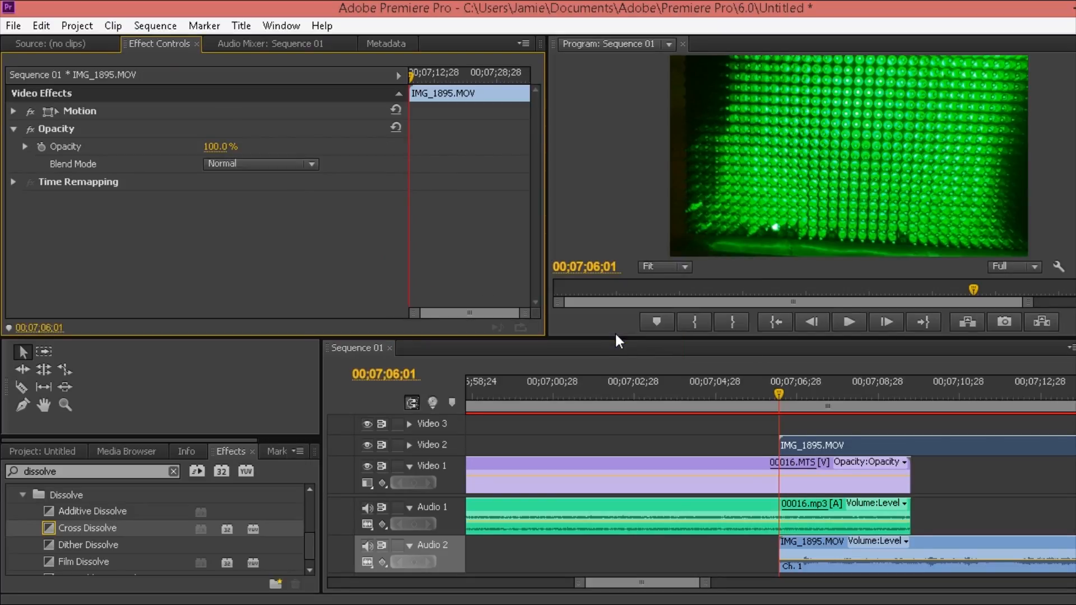
left_click(43, 146)
Set Opacity to 0% at the clip start and add a 100% keyframe at 00;07;09;08
left_click_drag(231, 150, 174, 150)
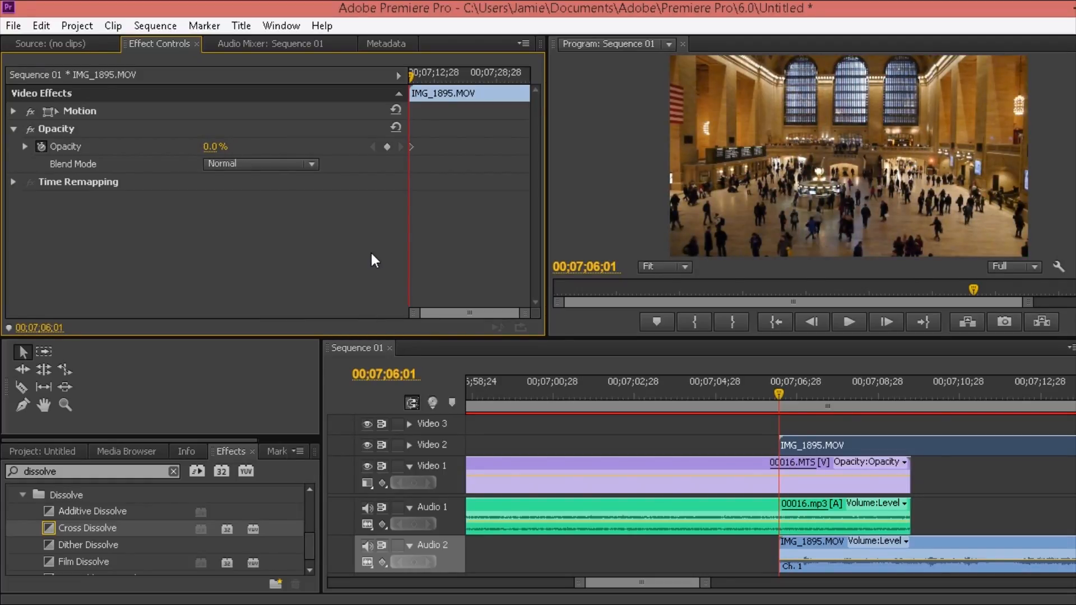
left_click_drag(777, 395, 901, 408)
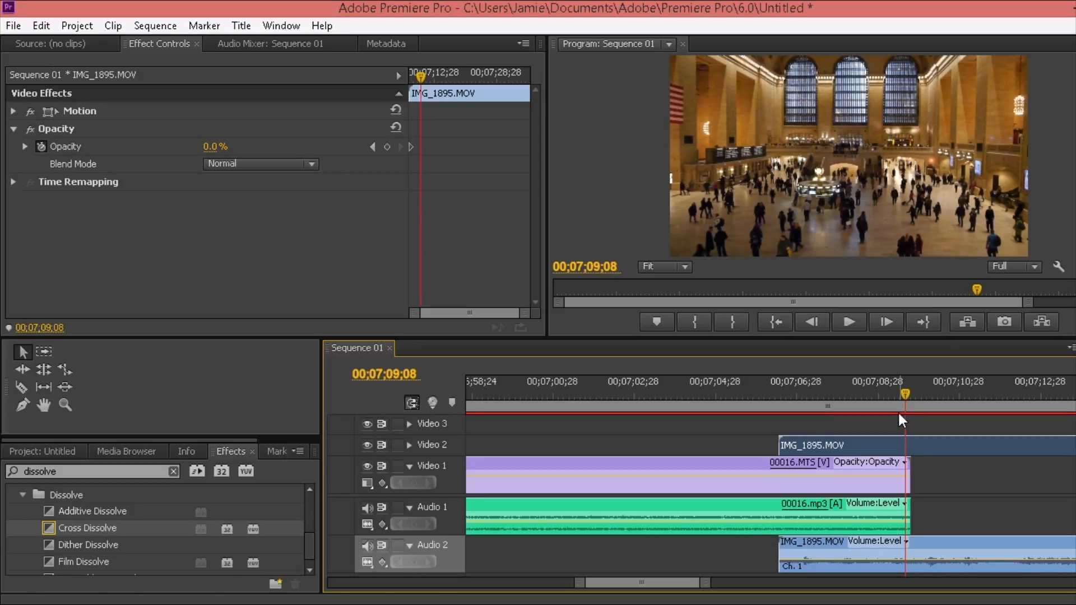
left_click(387, 146)
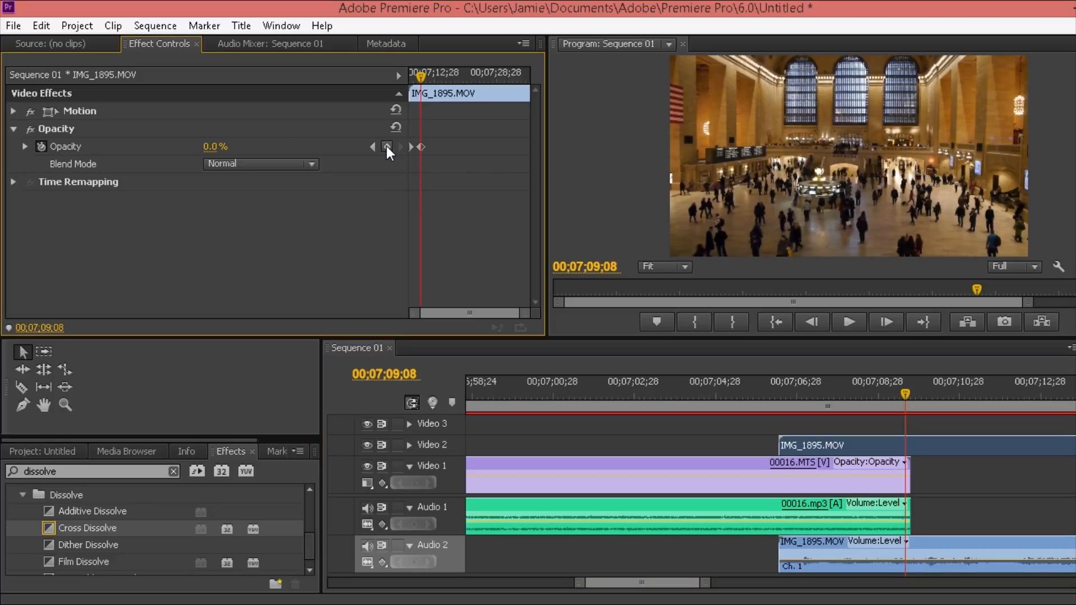
left_click(211, 147)
type("100")
key("Return")
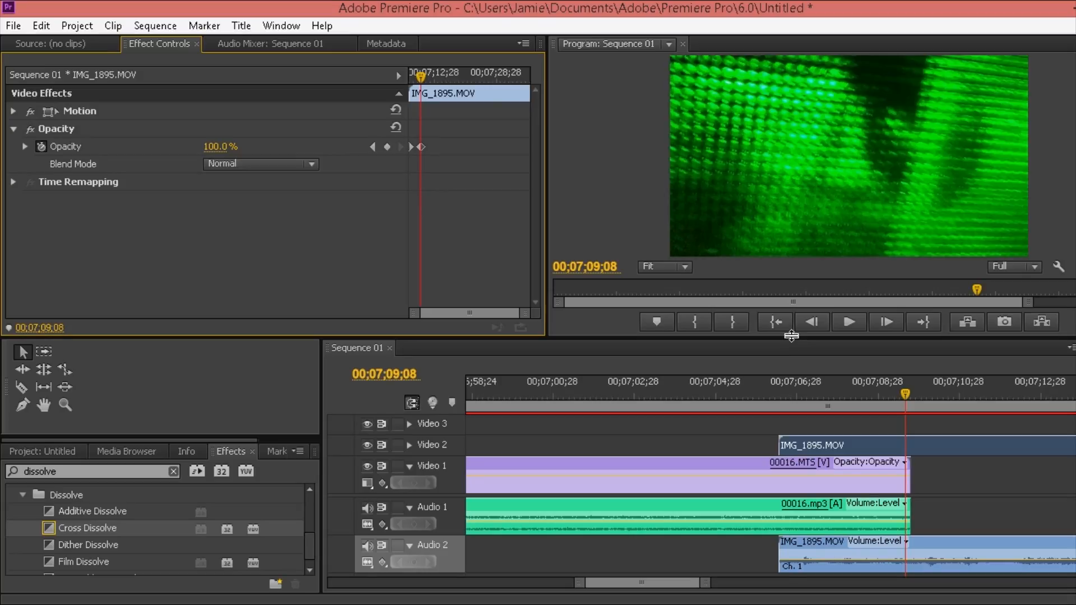
left_click_drag(792, 335, 792, 412)
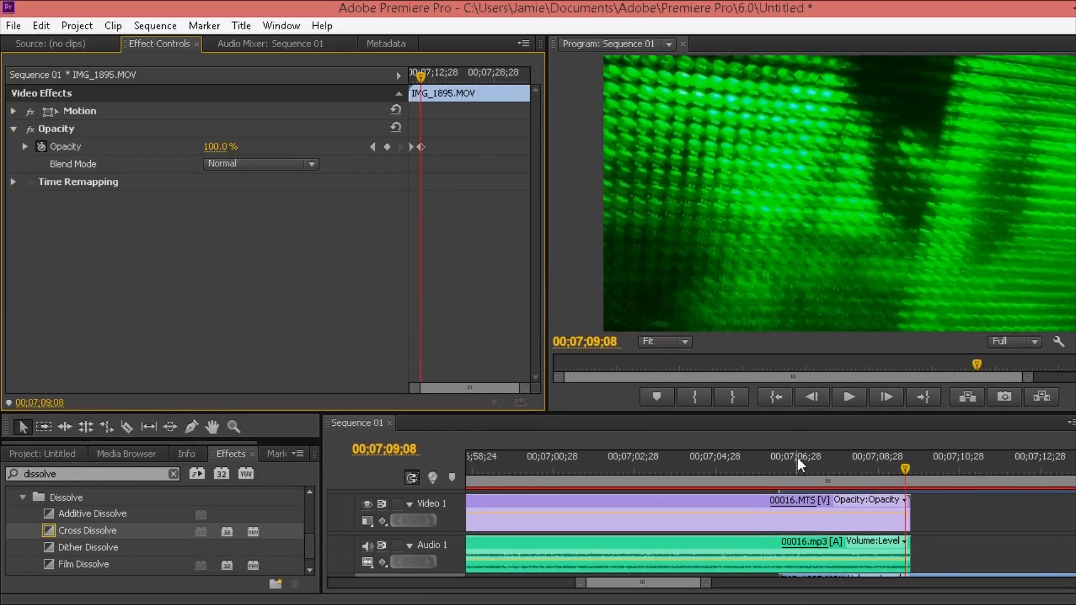
left_click_drag(795, 463, 741, 473)
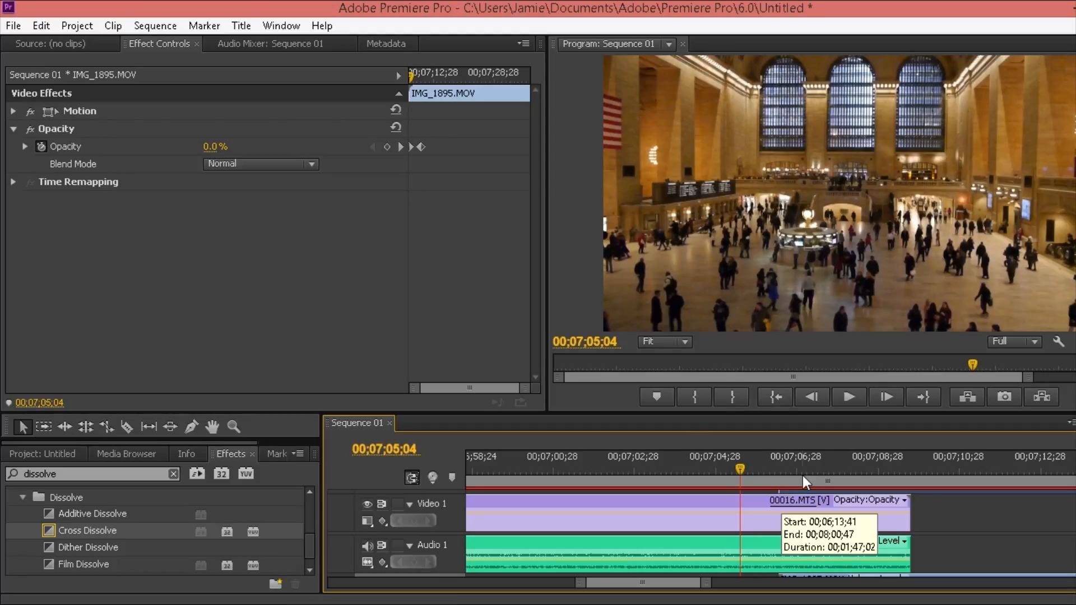
left_click_drag(801, 416, 797, 363)
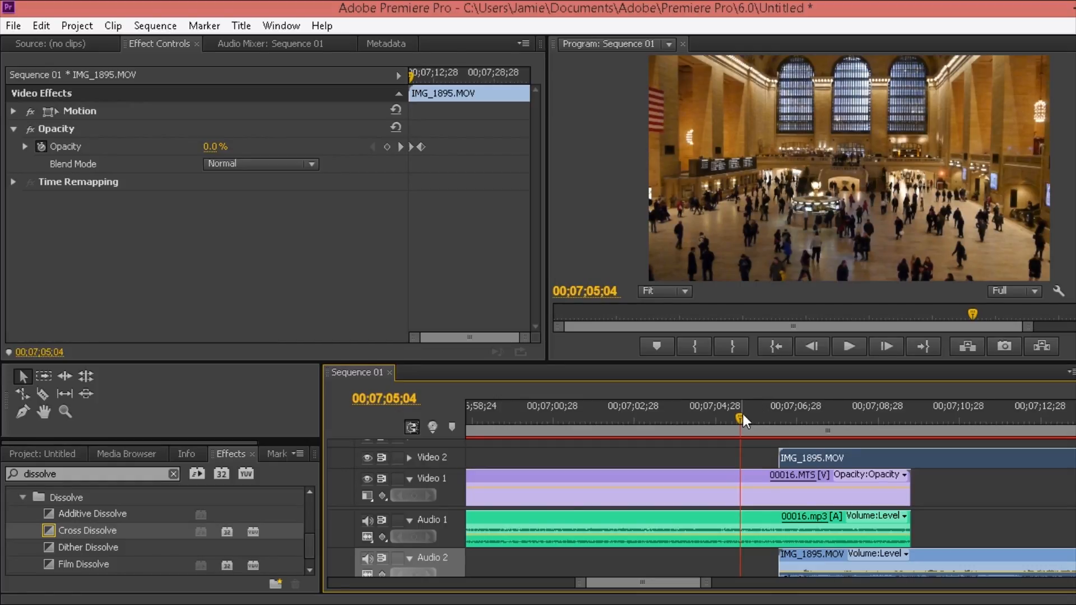
Zoom the timeline out and play back the fade-in from just before the clip
key("minus")
left_click(773, 418)
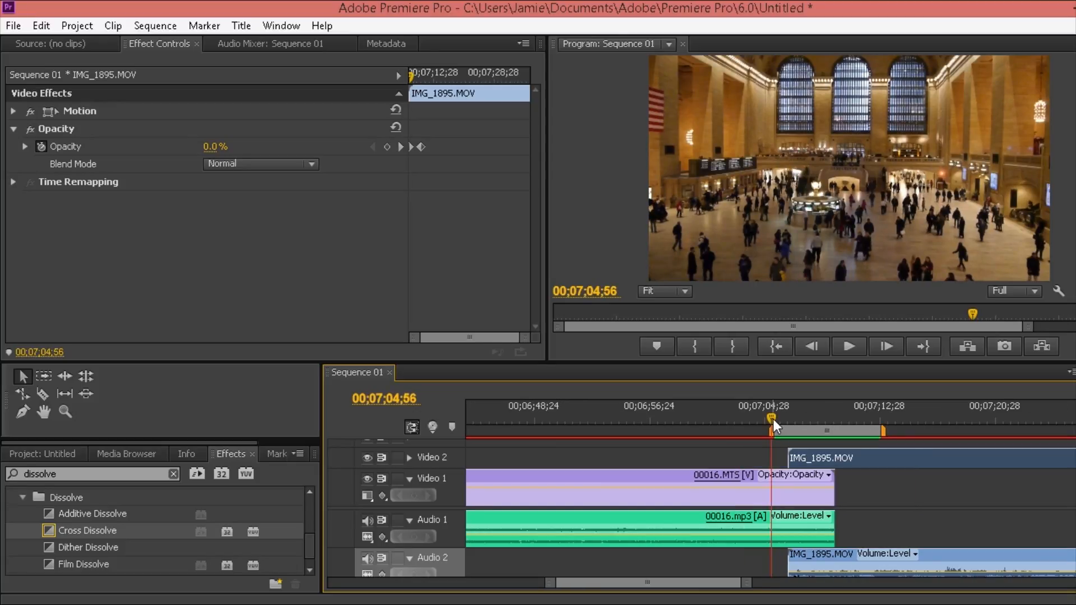
key("space")
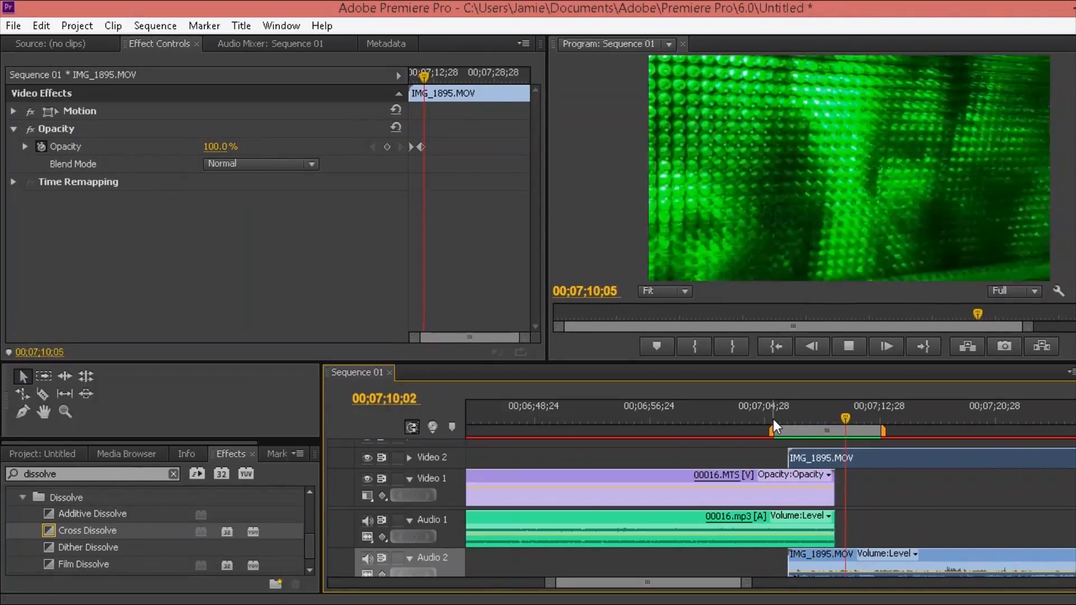
key("space")
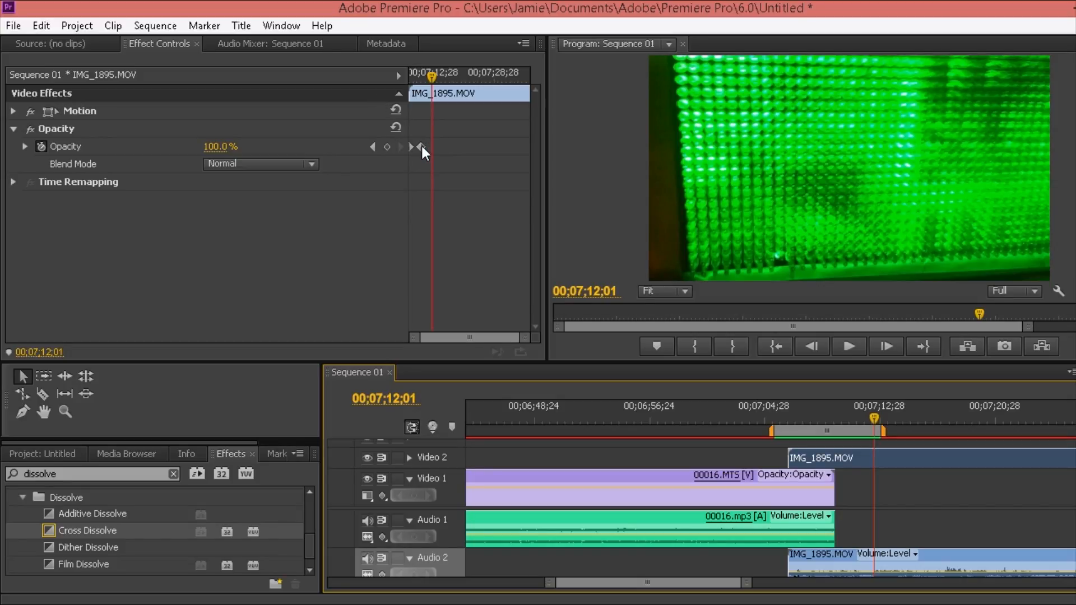
Drag the 100% Opacity keyframe to different times in Effect Controls
left_click_drag(421, 149, 435, 149)
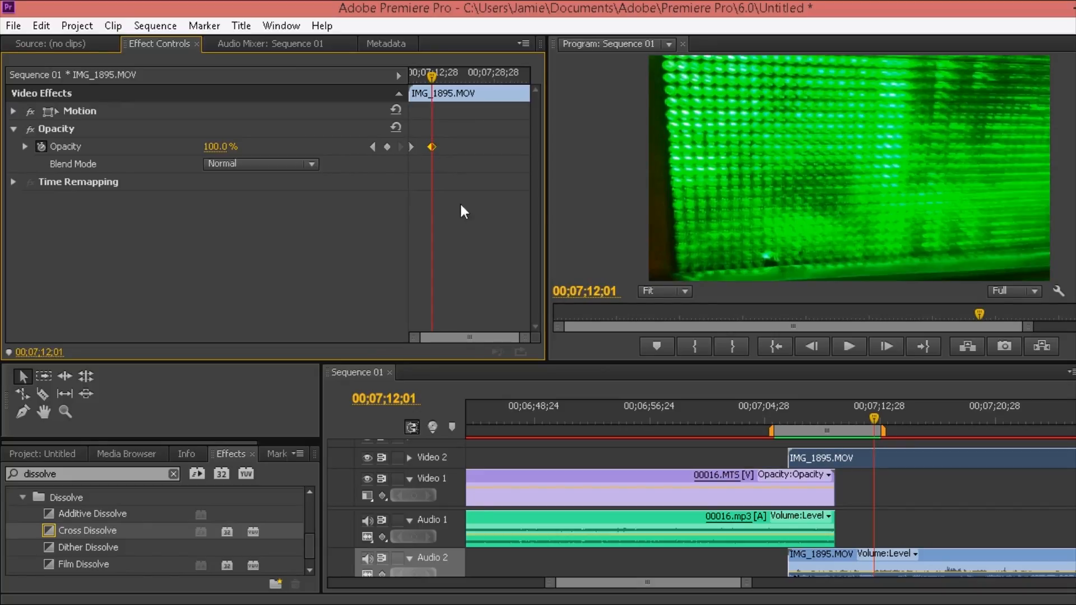
left_click_drag(523, 337, 491, 338)
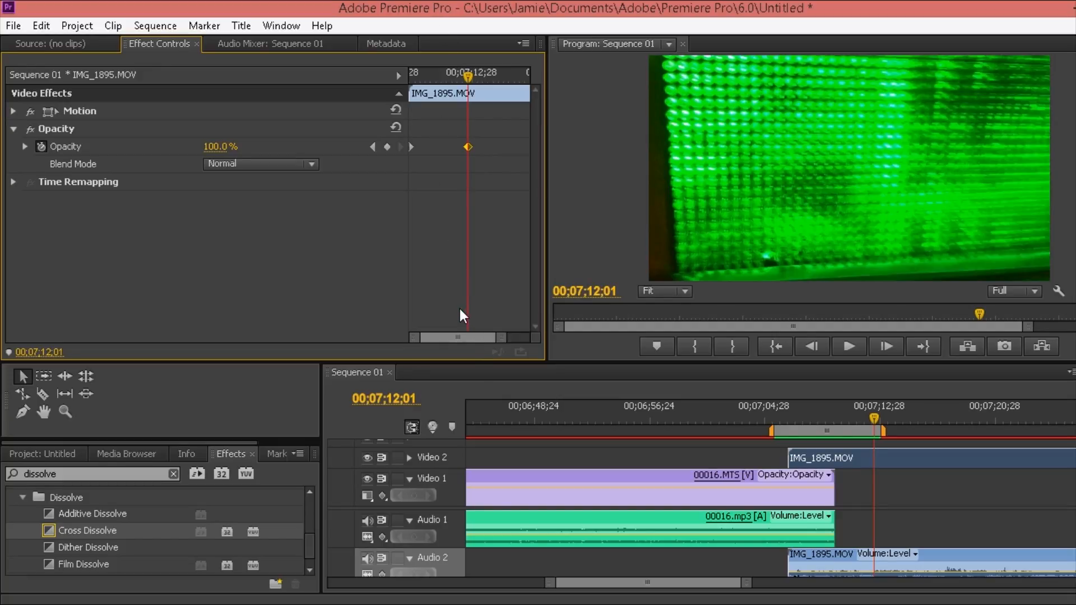
left_click_drag(466, 145, 415, 147)
Undo the keyframe moves, then play and scrub through the fade to check the gradual opacity ramp
mouse_move(415, 147)
left_mouse_down()
mouse_move(445, 146)
mouse_move(425, 147)
left_mouse_up()
key("ctrl+z")
key("ctrl+z")
left_click(774, 415)
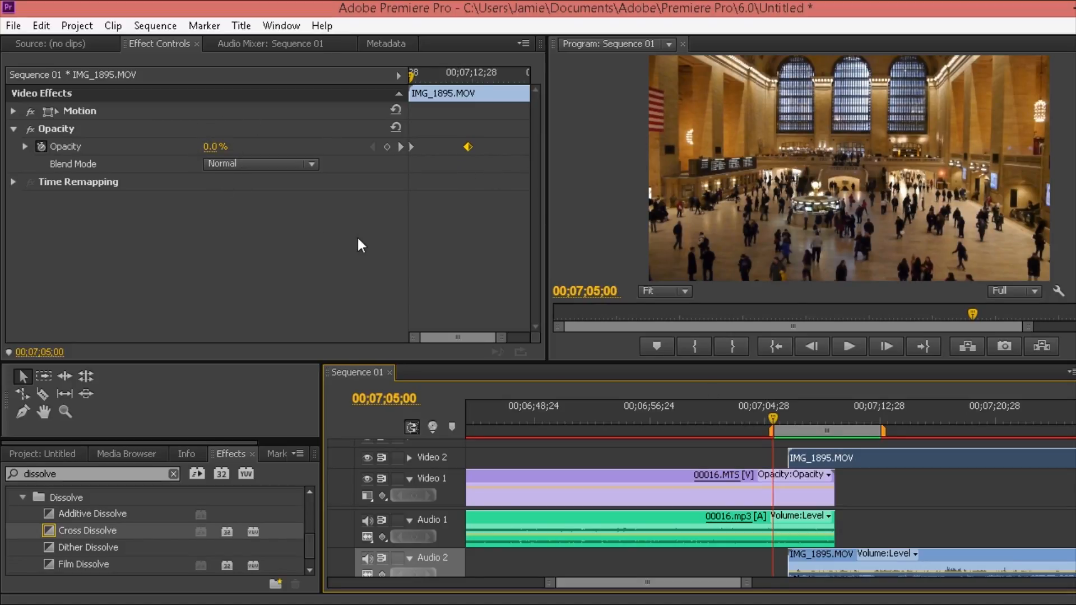
key("space")
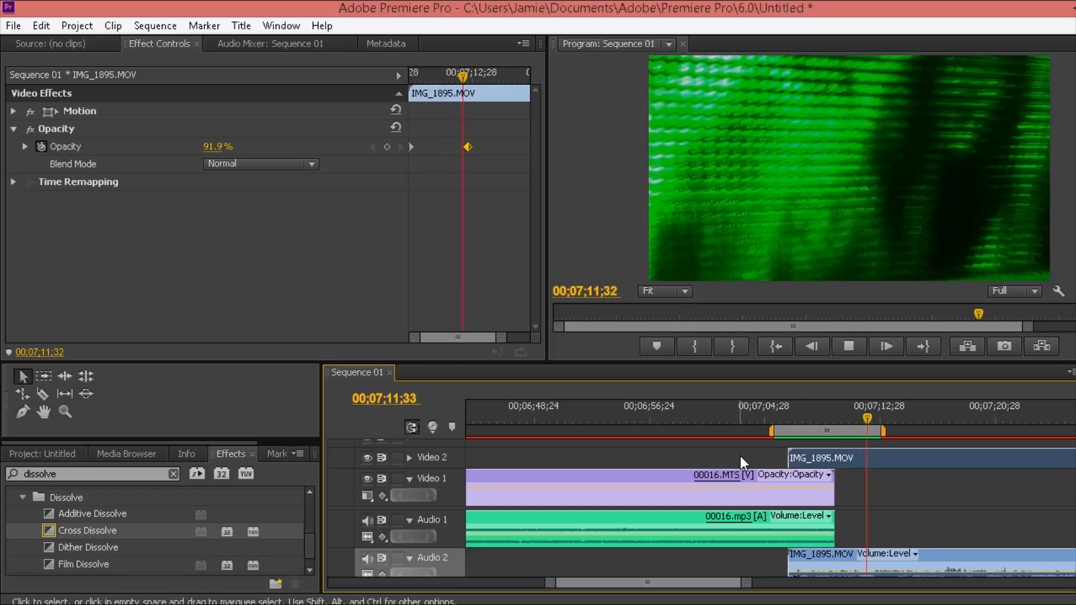
key("space")
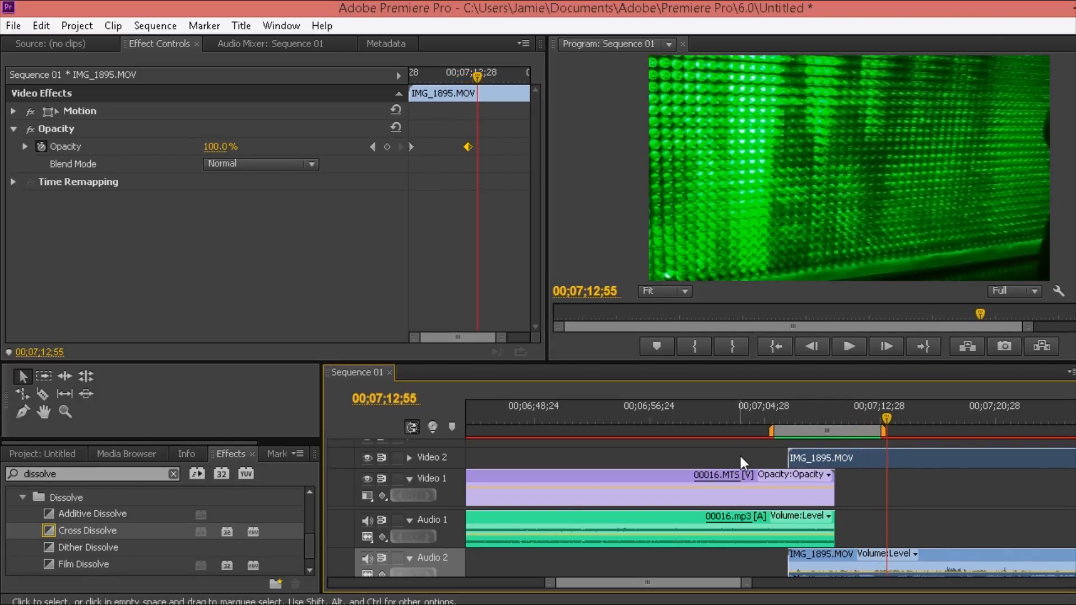
left_click(814, 415)
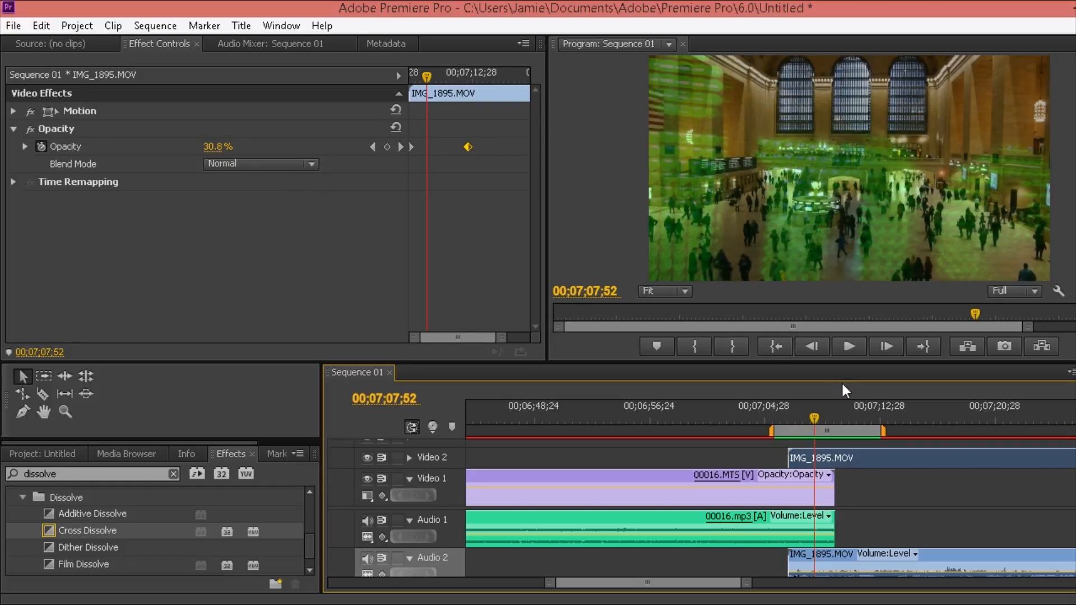
left_click_drag(816, 416, 866, 425)
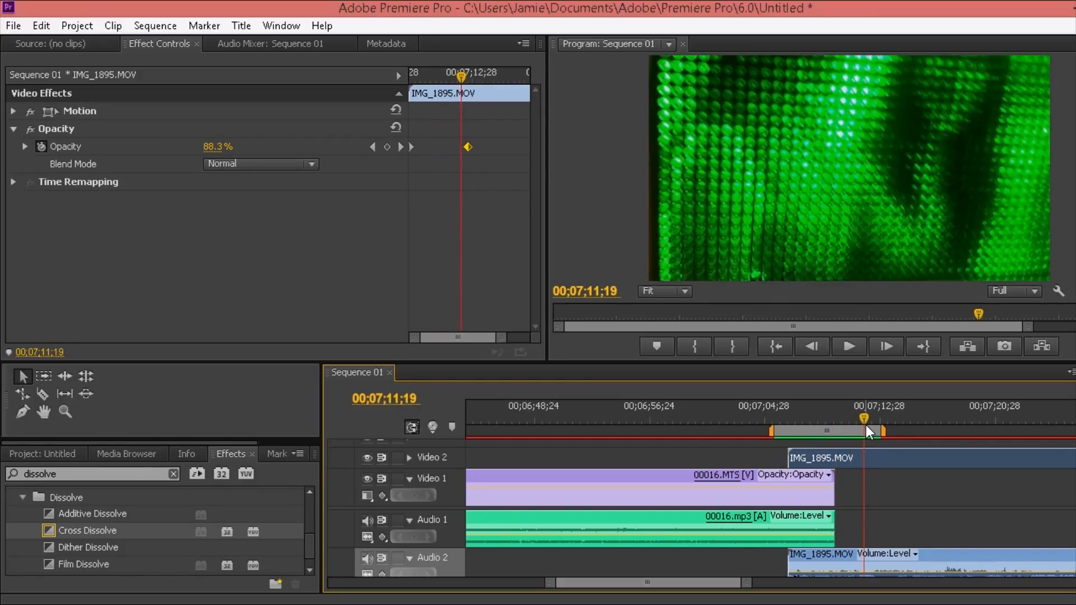